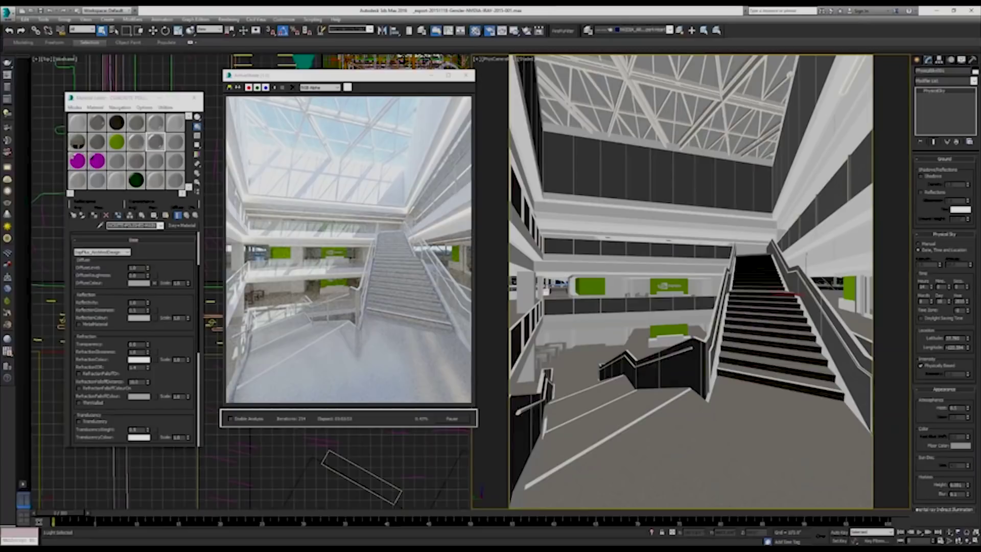
Show the atrium render as a red/green/blue illuminance analysis in Render Setup.
{"action": "key", "text": "F10"}
{"action": "left_click", "coordinate": [627, 178]}
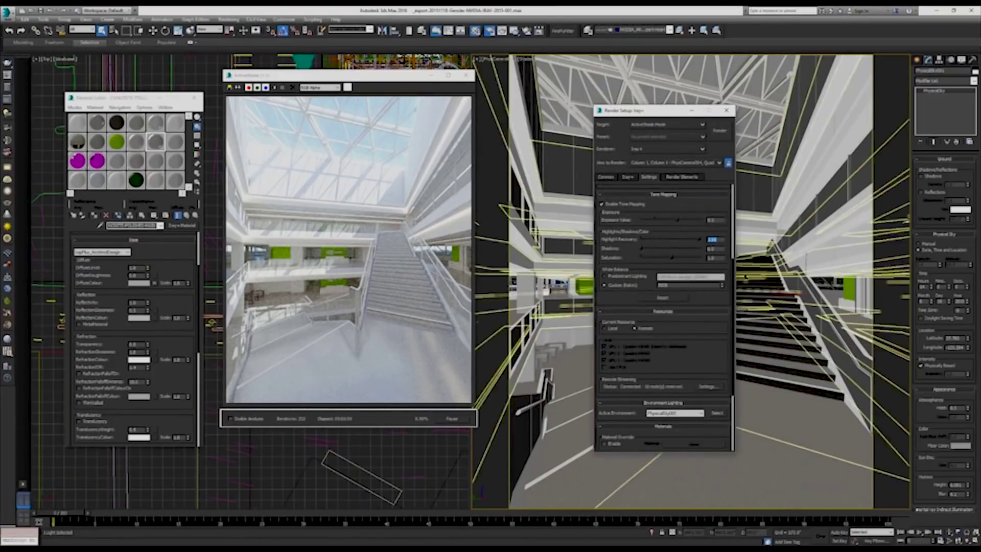
{"action": "key", "text": "Return"}
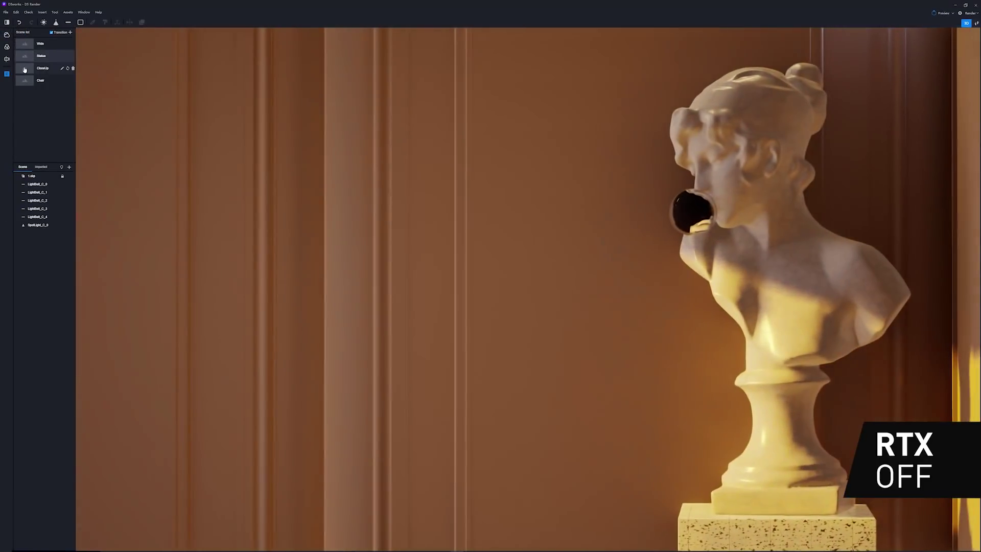
Fly through the saved CloseUp, Chair, Wide and Statue camera views in order.
{"action": "left_click", "coordinate": [23, 68]}
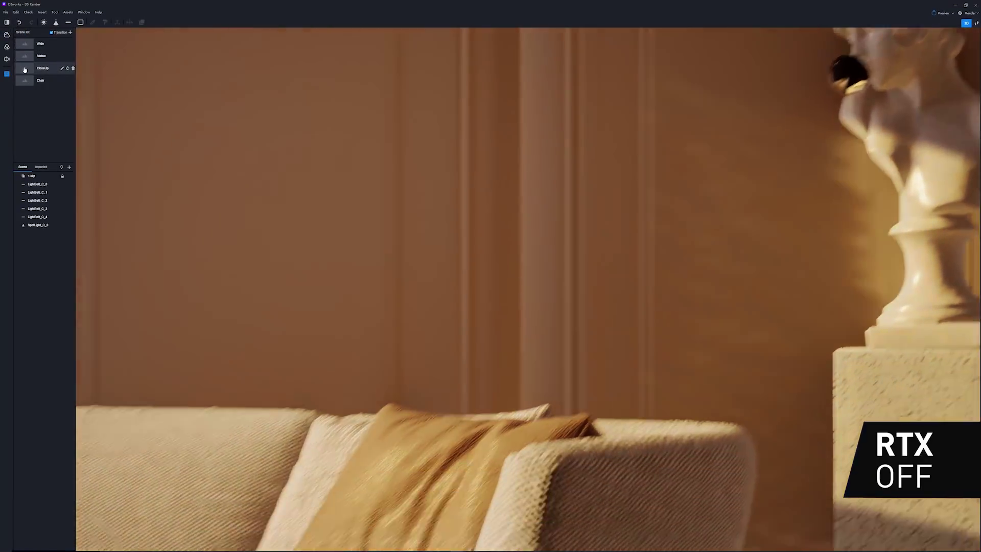
{"action": "left_click", "coordinate": [26, 80]}
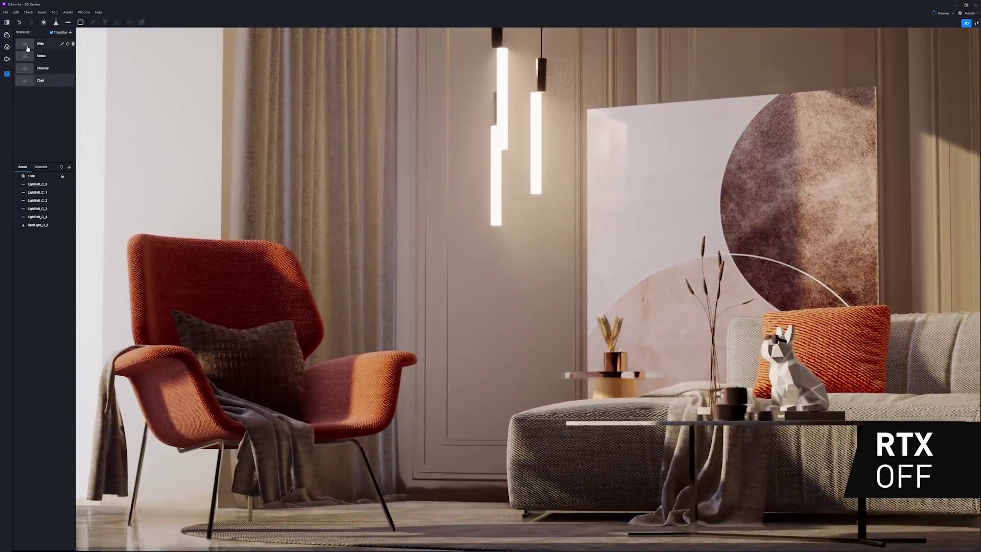
{"action": "left_click", "coordinate": [28, 46]}
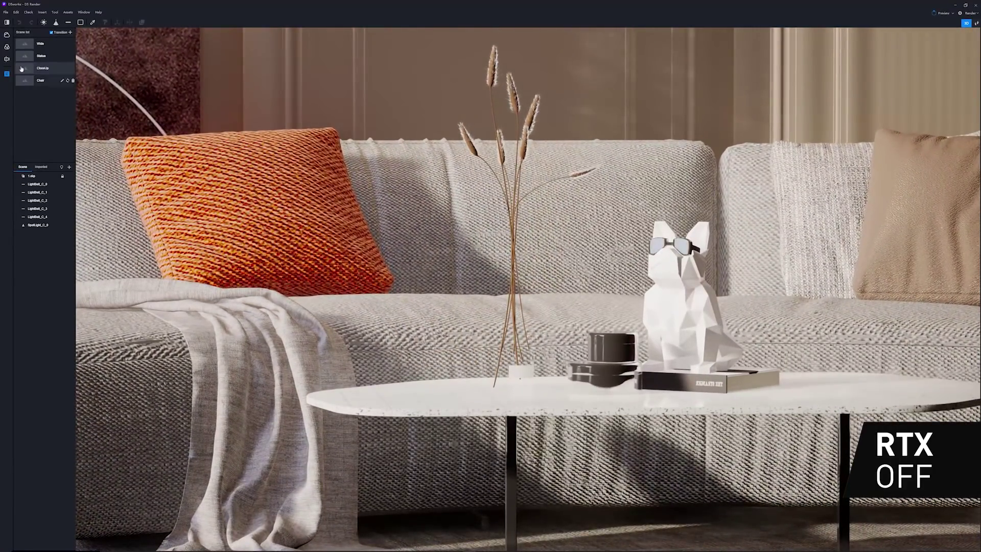
{"action": "left_click", "coordinate": [26, 57]}
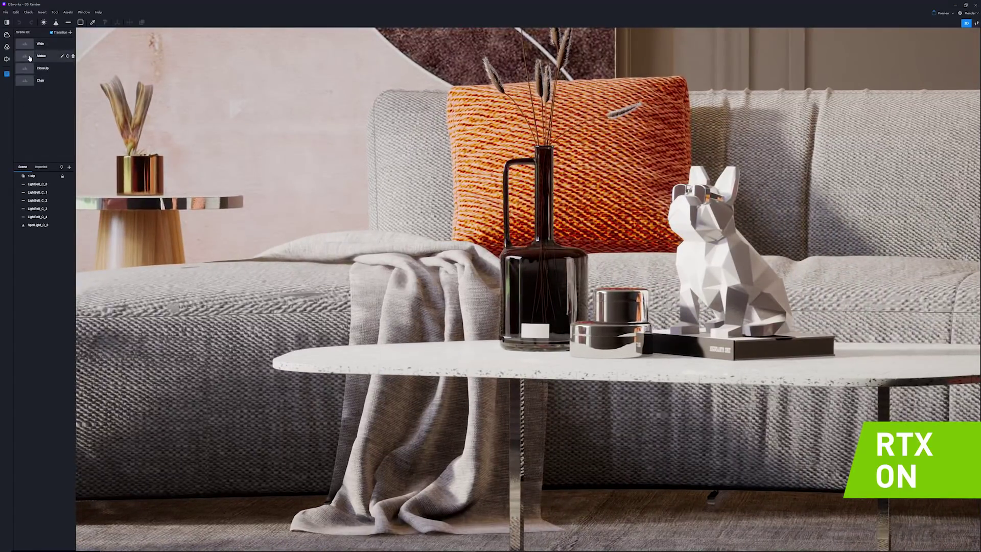
Fly the camera to the saved Statue view of the living room.
{"action": "left_click", "coordinate": [30, 58]}
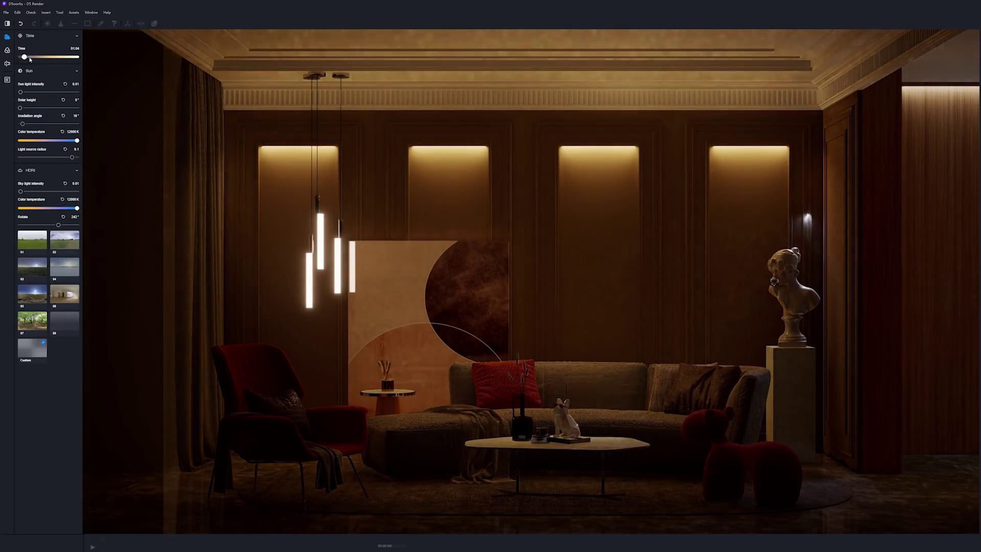
Move the living room's time of day from night to daytime.
{"action": "left_click_drag", "start_coordinate": [29, 59], "coordinate": [47, 56]}
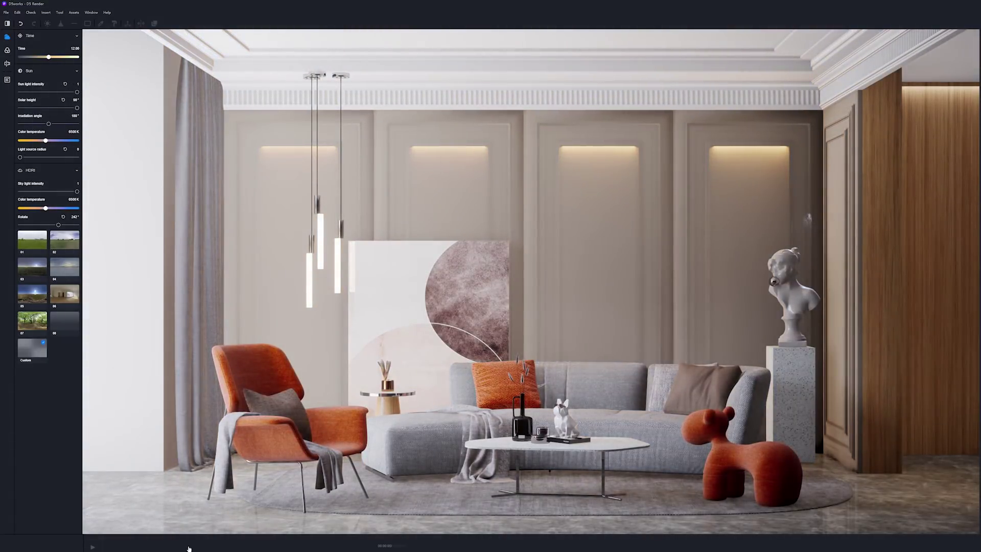